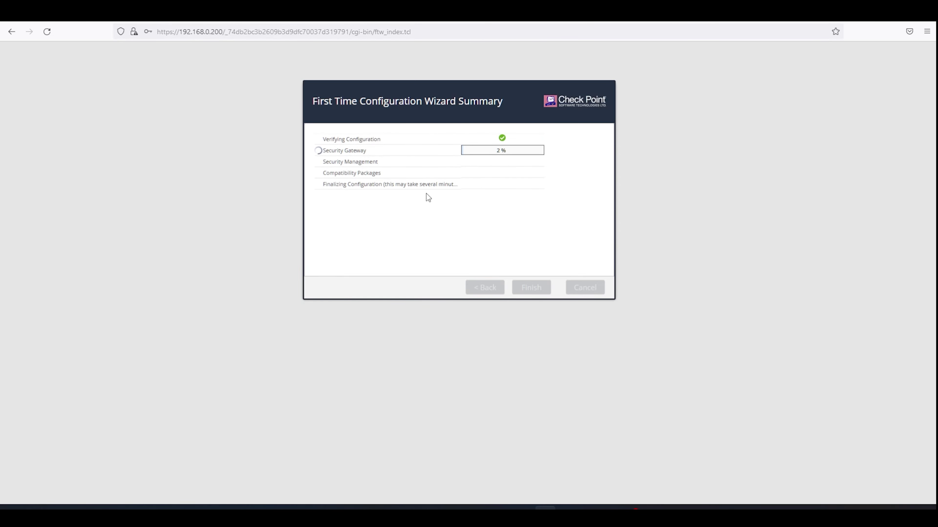
Step: Glance at the lab topology while the First Time Configuration Wizard finishes, and restart the Check Point system to complete the setup
key("alt+Tab")
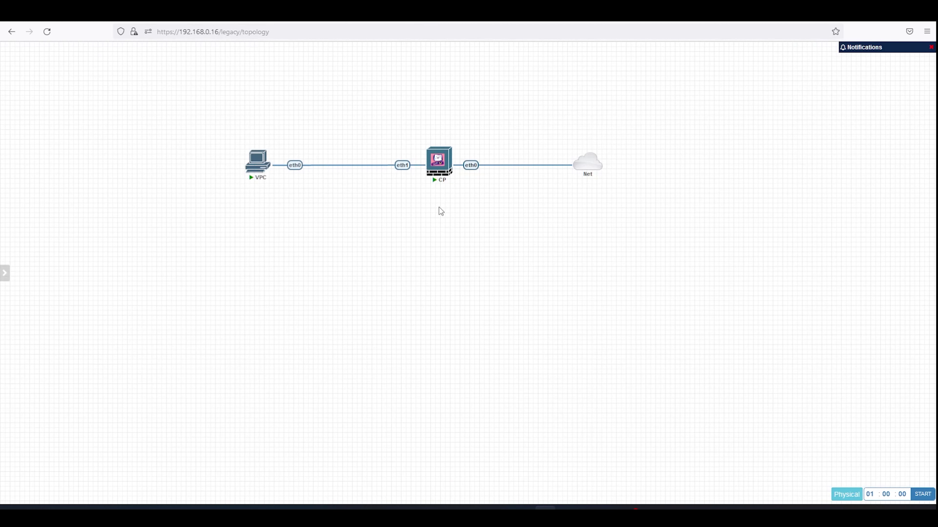
key("alt+Tab")
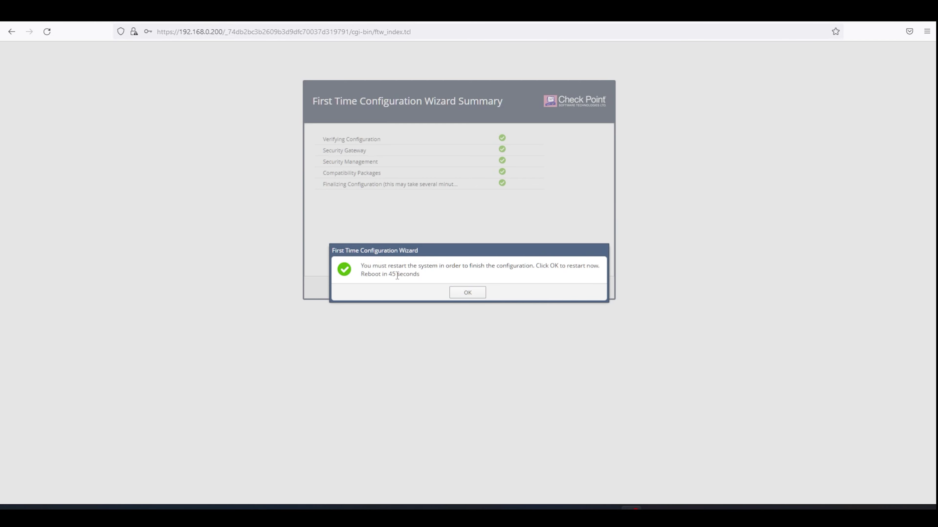
left_click(468, 293)
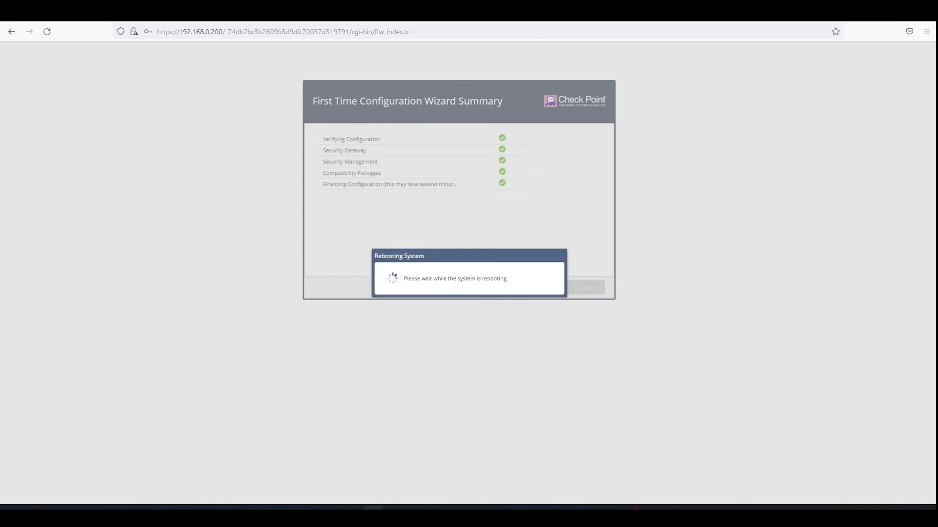
Step: Switch to the CP console in PuTTY to check the reboot, and close that session
left_click(373, 508)
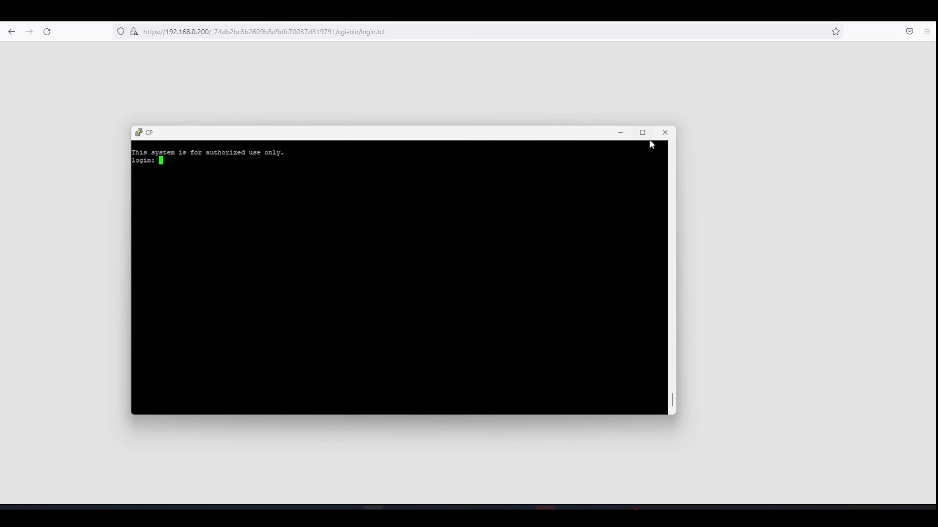
left_click(658, 137)
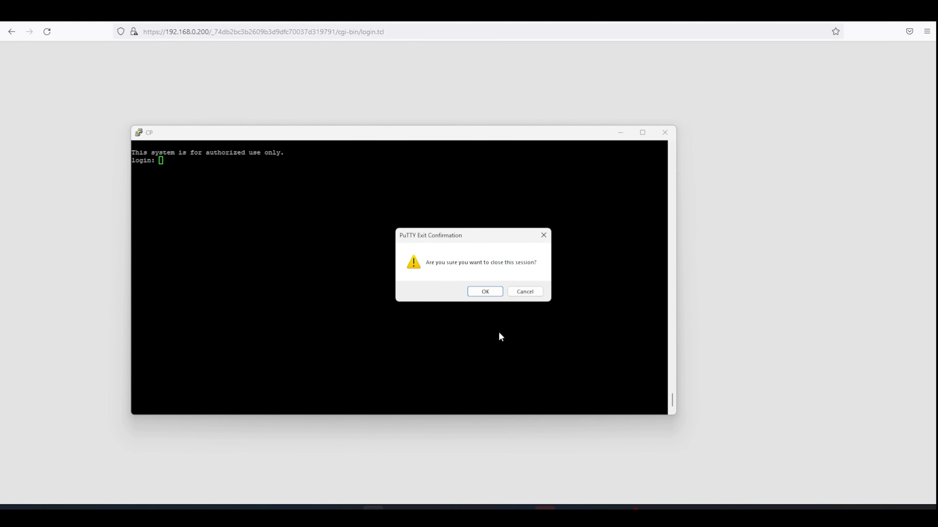
left_click(492, 294)
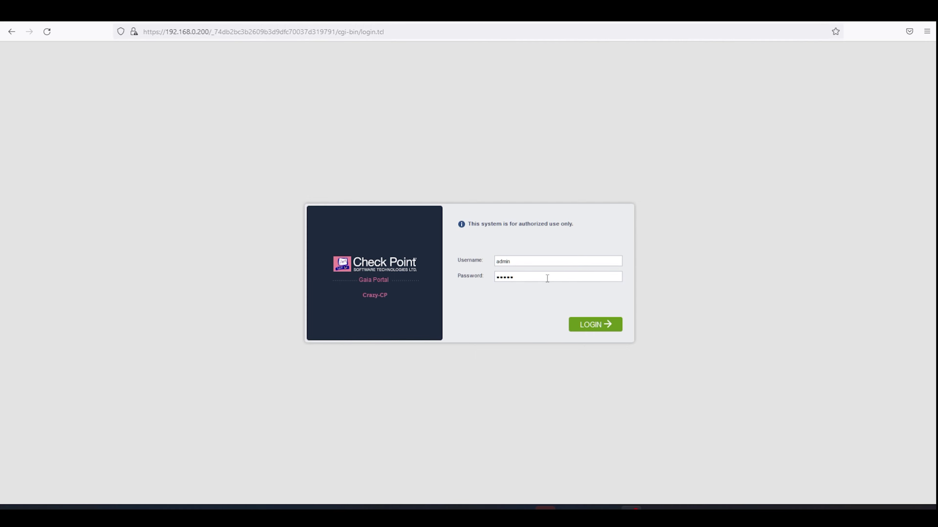
Step: Log in to the Gaia Portal as admin, entering the account password
left_click(597, 328)
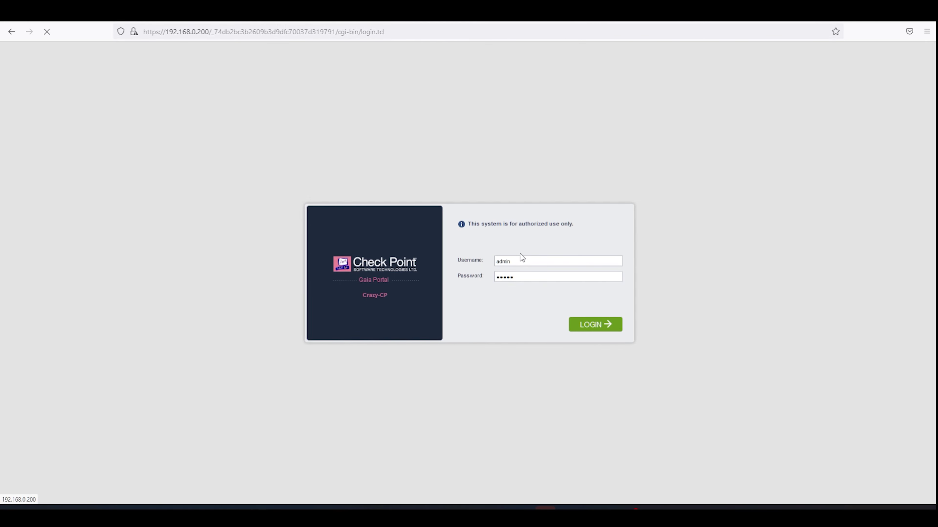
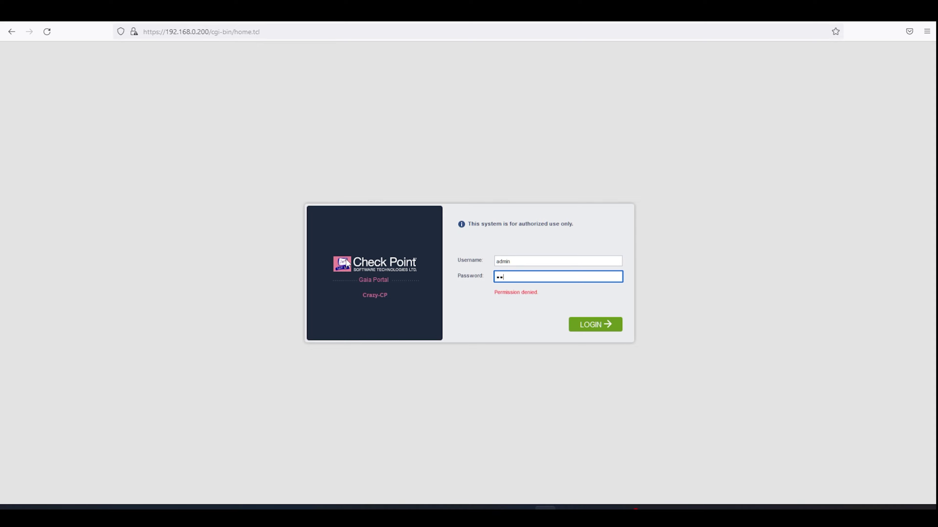
type("*****")
key("Return")
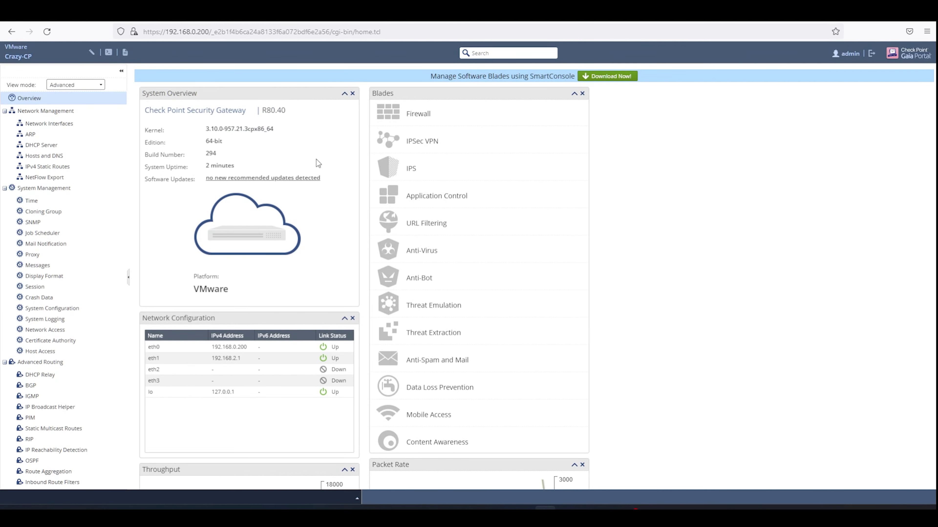
Step: Examine the network interfaces, DHCP server, IPv4 static routes and the remaining Gaia settings categories, and return to the overview
left_click(59, 123)
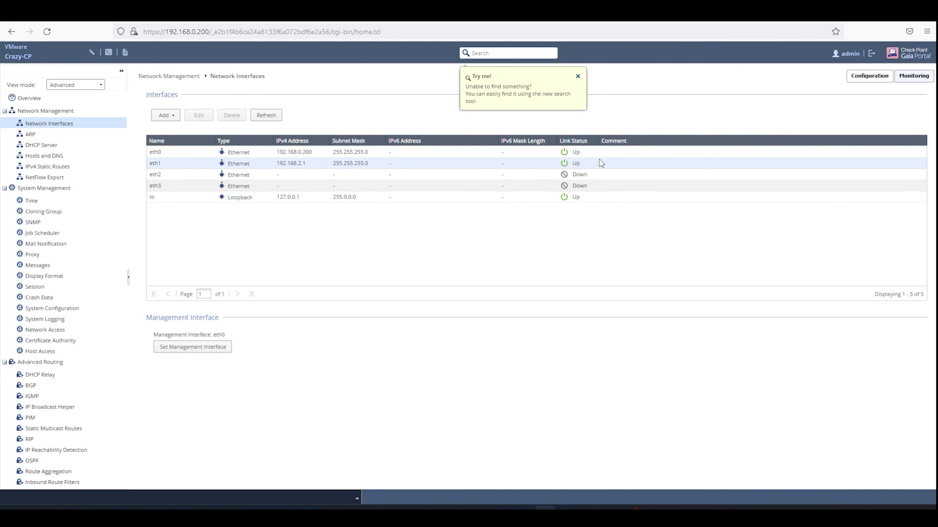
left_click(82, 145)
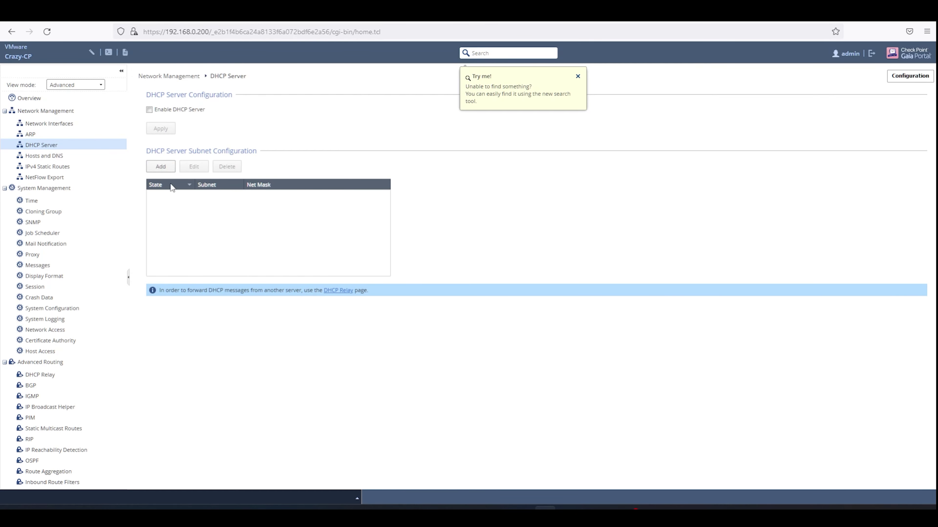
left_click(48, 166)
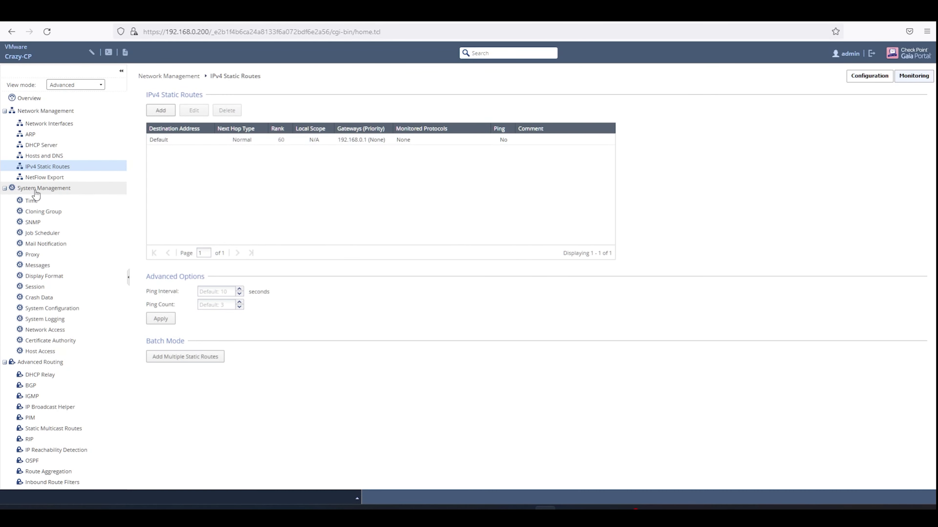
scroll(66, 247, "down", 4)
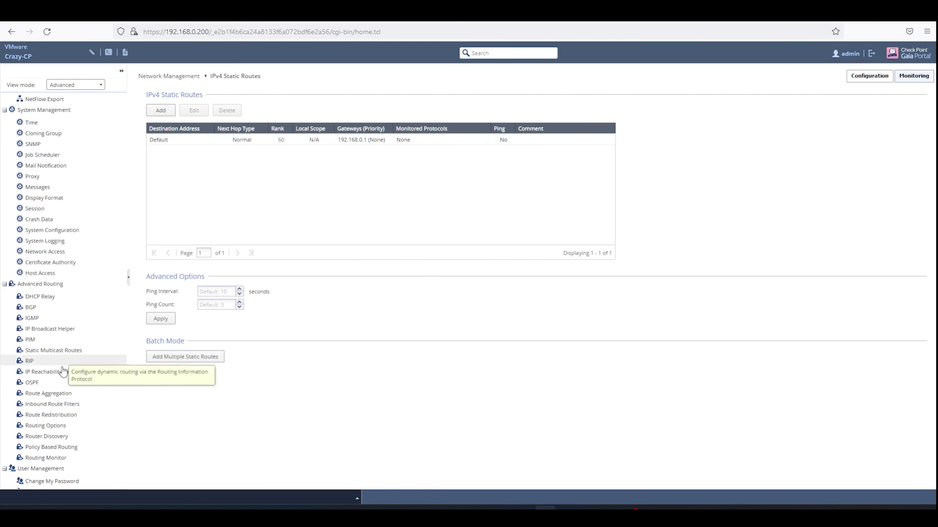
scroll(67, 314, "down", 1)
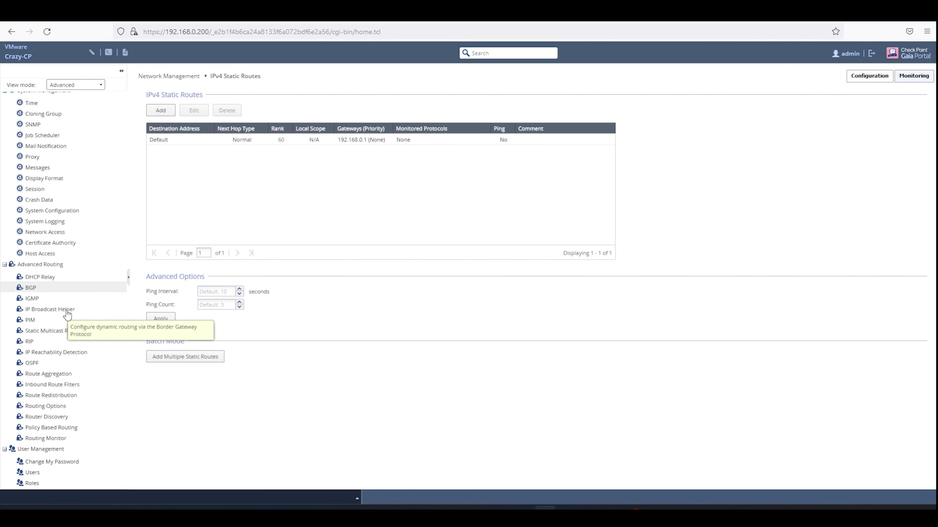
scroll(67, 314, "down", 3)
scroll(110, 309, "up", 4)
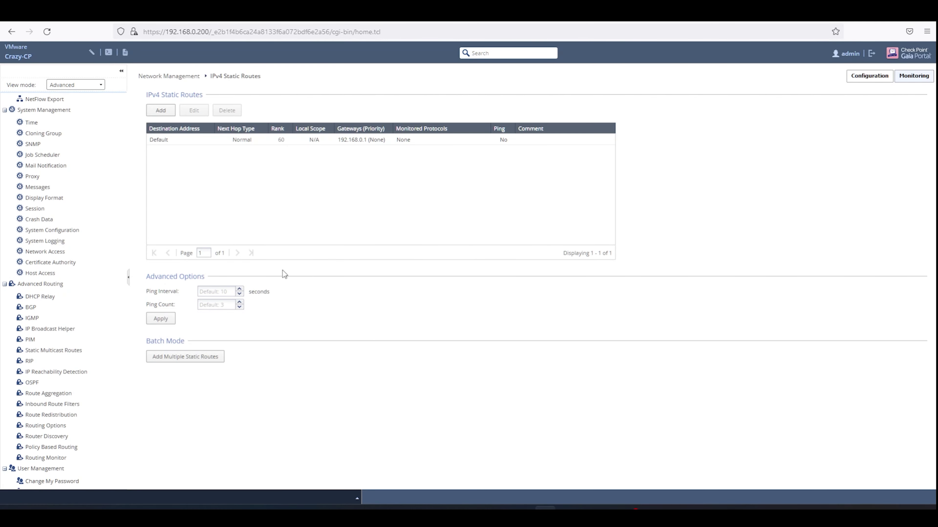
scroll(115, 147, "up", 1)
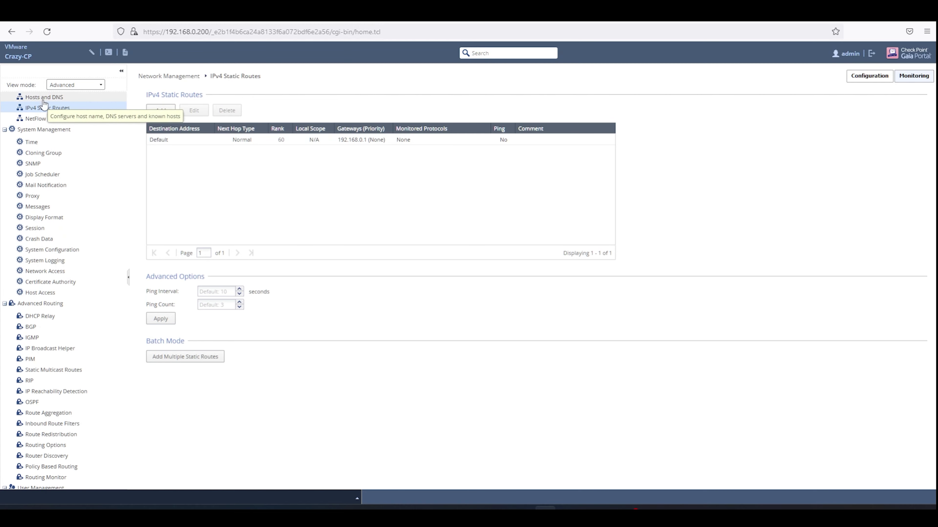
scroll(39, 100, "up", 3)
left_click(63, 101)
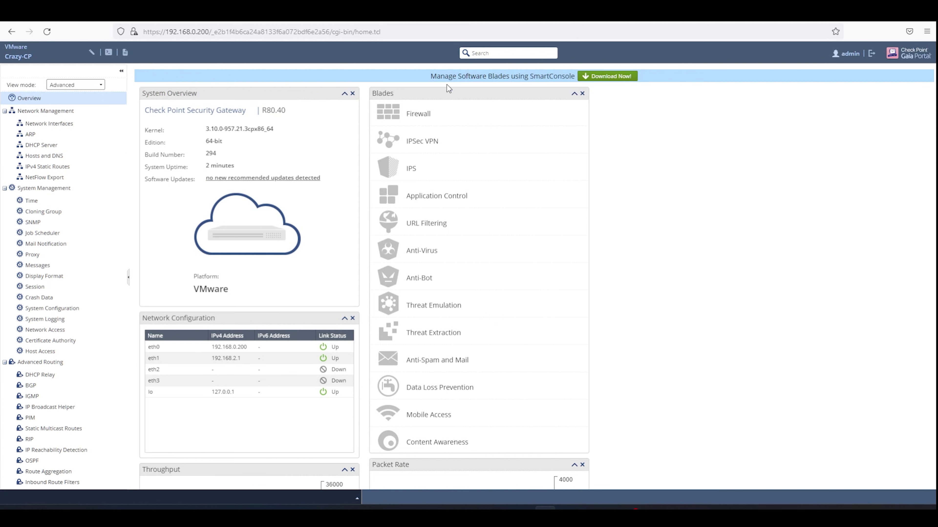
left_click_drag(429, 77, 565, 76)
left_click(575, 79)
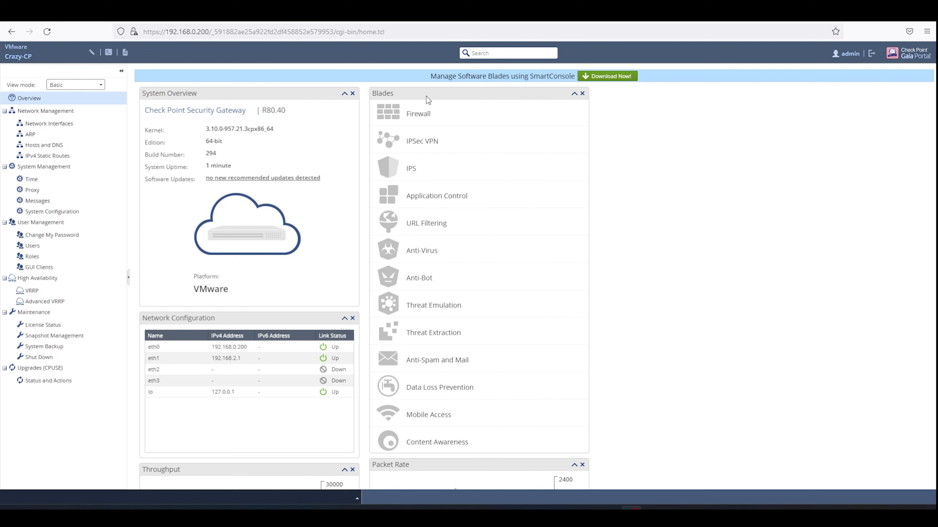
left_click_drag(435, 74, 574, 76)
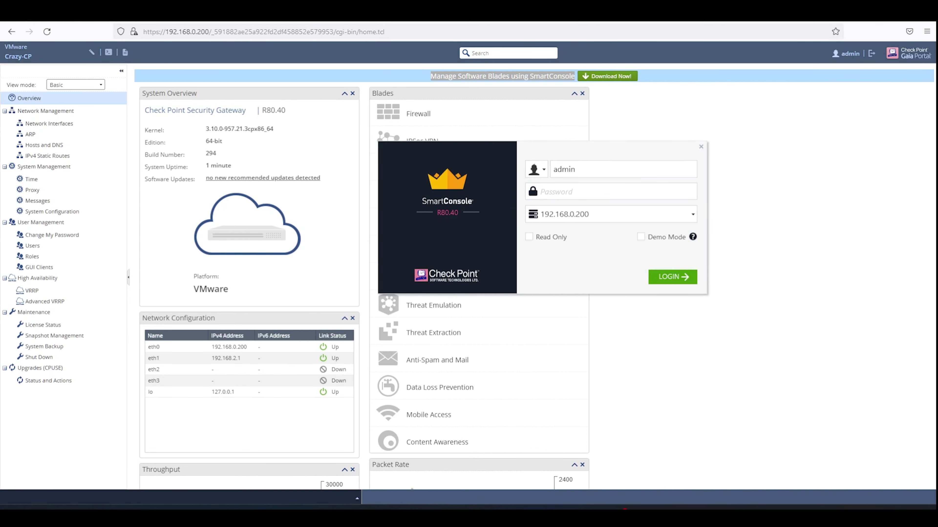
Step: Log in to SmartConsole as admin on server 192.168.0.200 with the account password, and dismiss the disk space notice
left_click(586, 194)
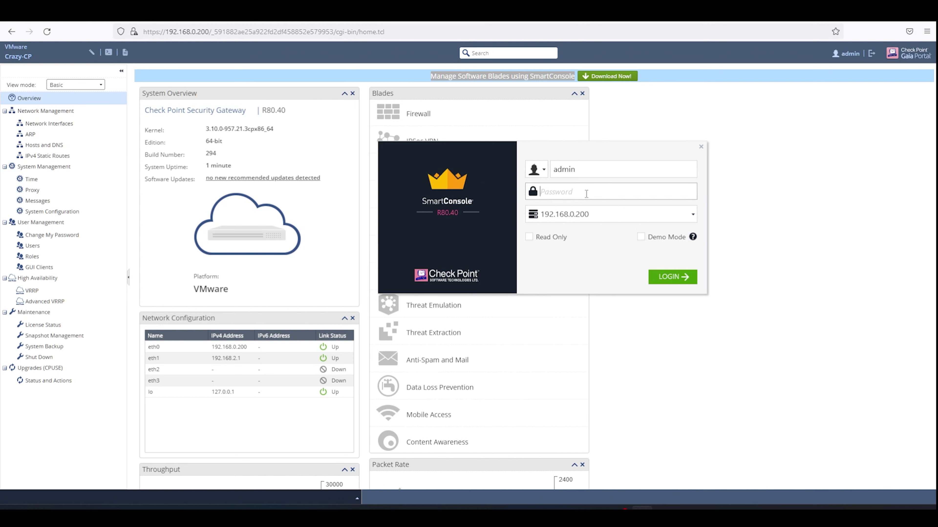
type("vp")
key("BackSpace")
key("BackSpace")
type("********")
key("Return")
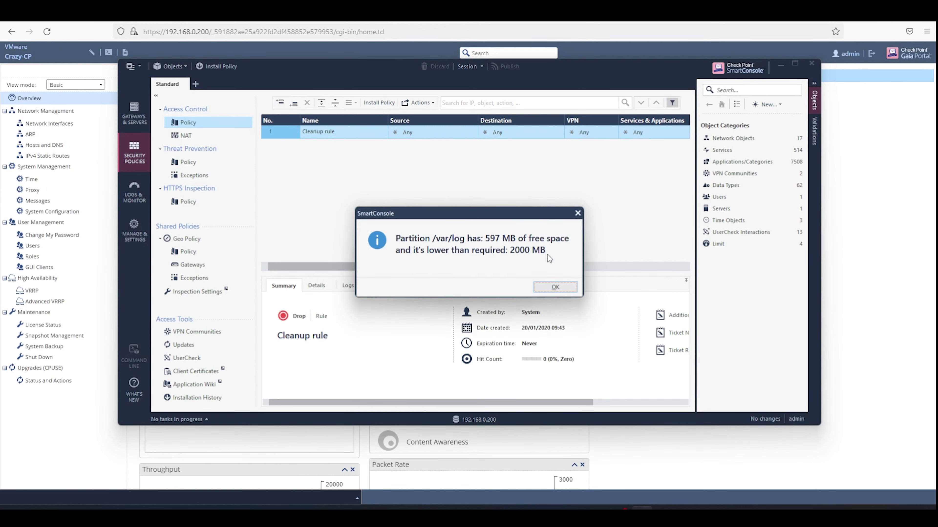
left_click(561, 292)
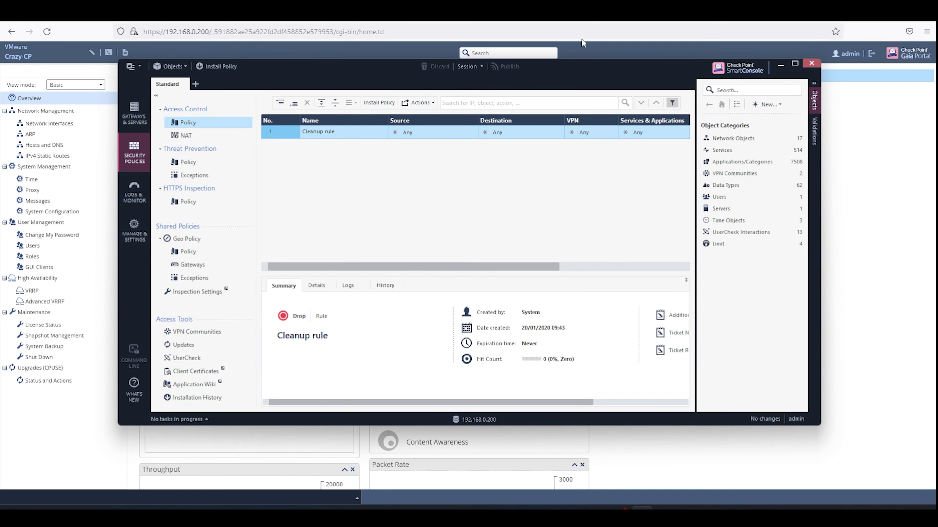
Step: Switch from SmartConsole to the lab topology and assign the IP address 192.168.2.10/24 to the VPC in its console
left_click_drag(611, 71, 600, 69)
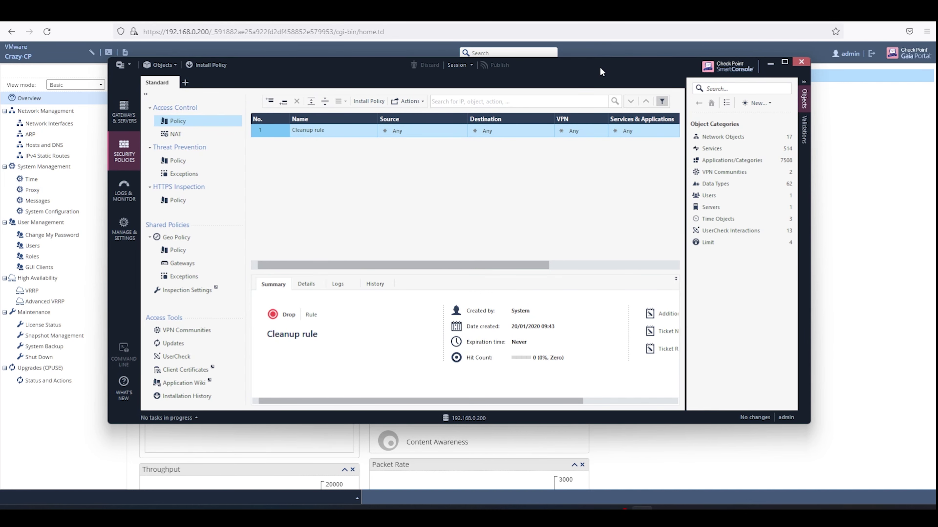
key("super+Down")
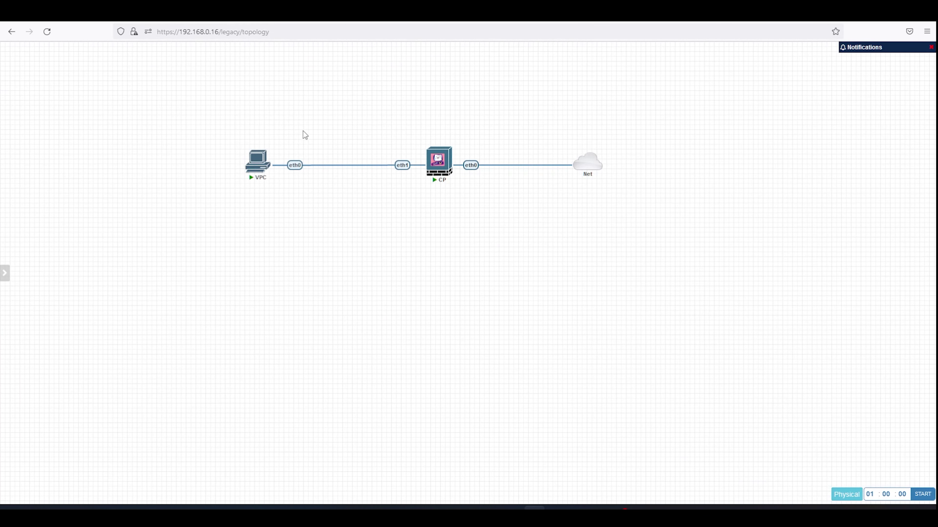
mouse_move(254, 170)
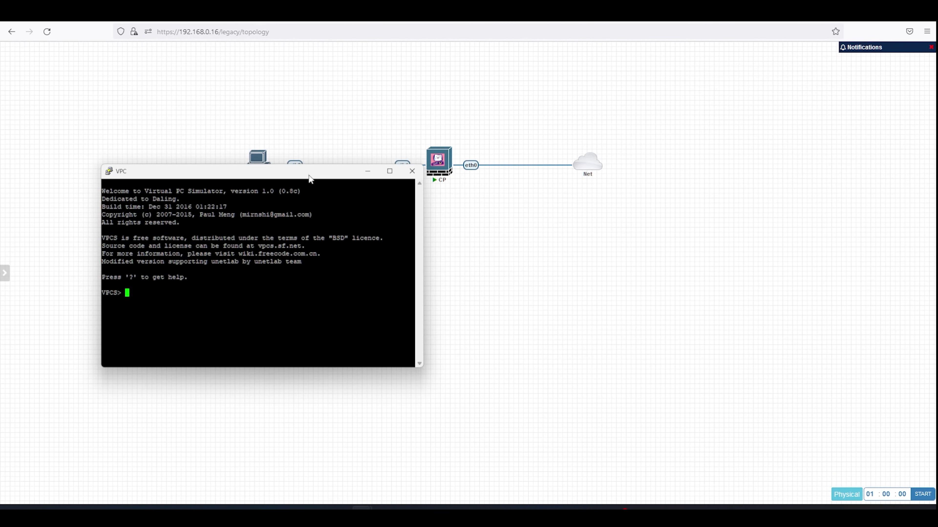
type("ip 192.168.2.10/24")
key("Return")
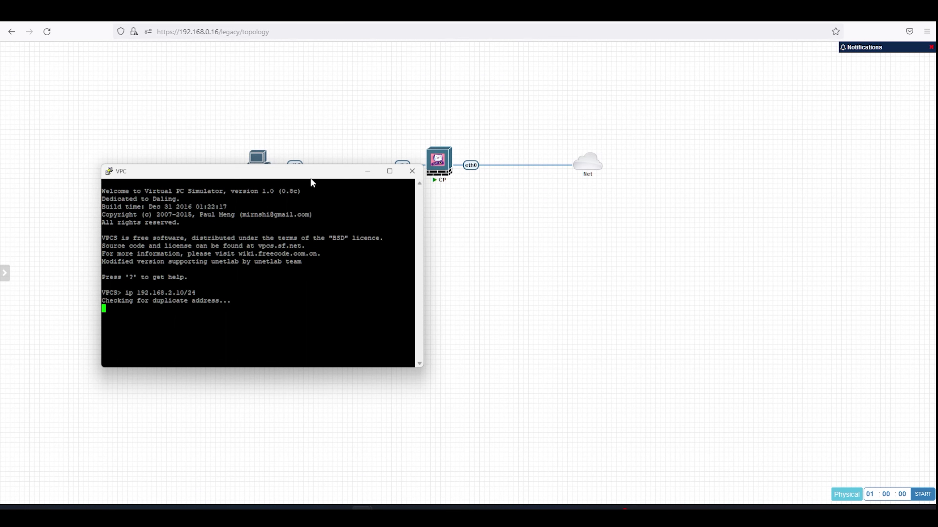
Step: Start a continuous ping from the VPC to 192.168.2.1 with the -t option, and move its console window aside
type("ping 192.168")
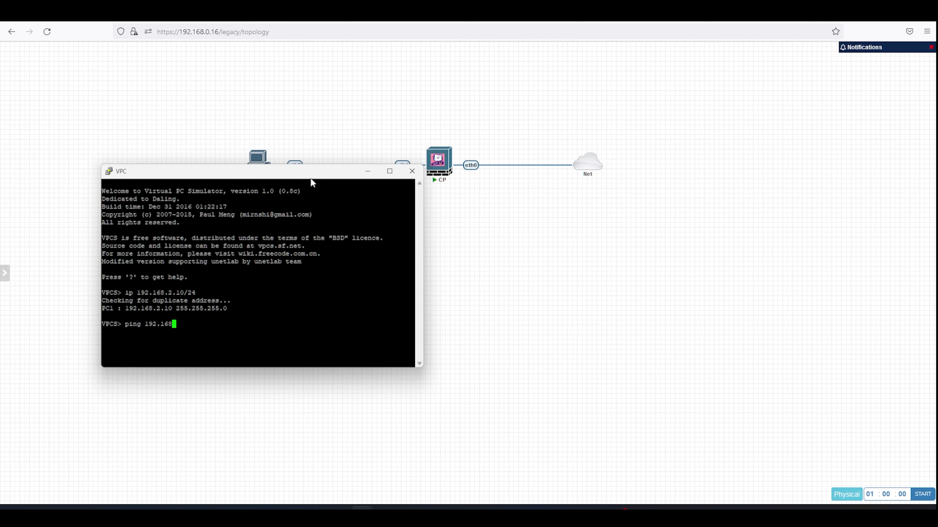
left_click_drag(311, 180, 324, 213)
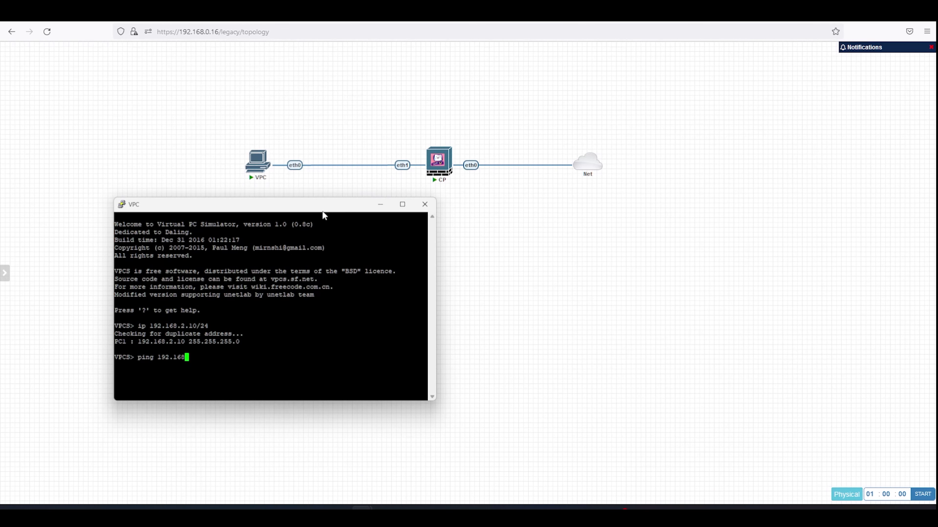
triple_click(280, 360)
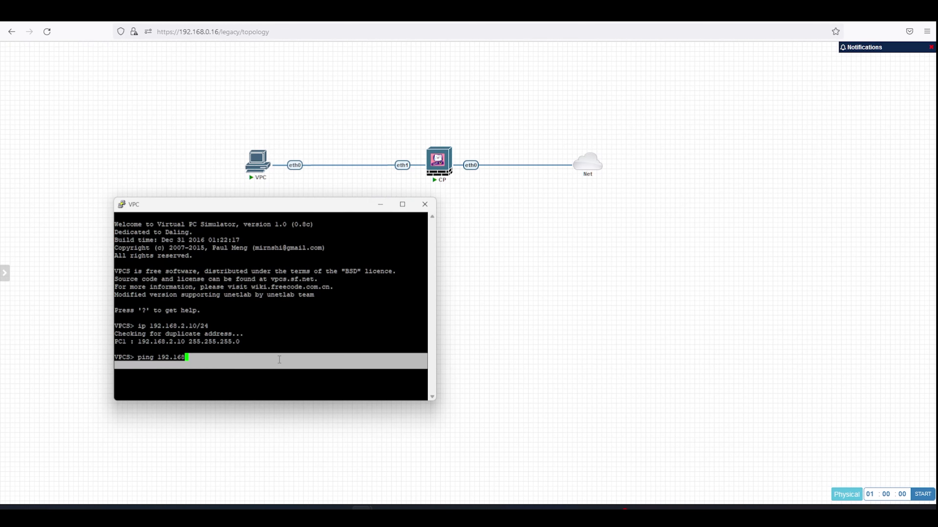
type(".2.1 -")
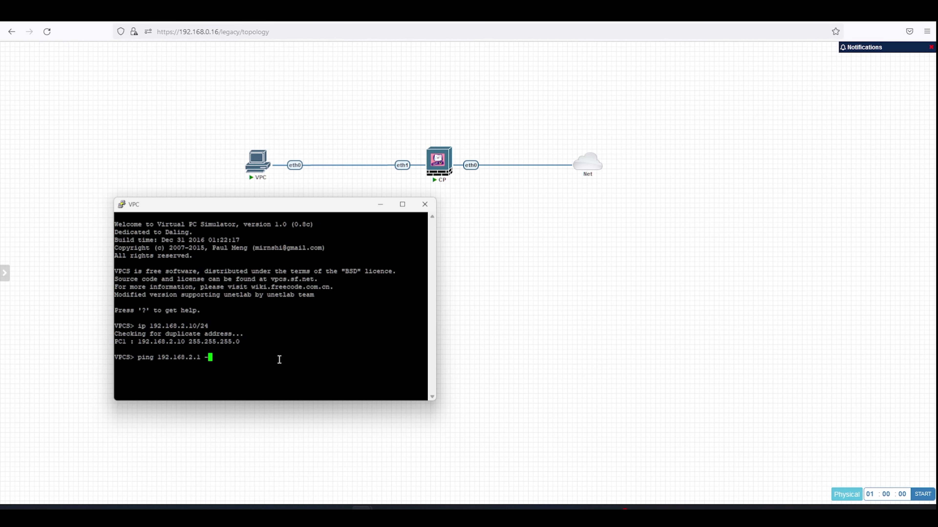
type("t")
key("Return")
left_click_drag(262, 206, 0, 217)
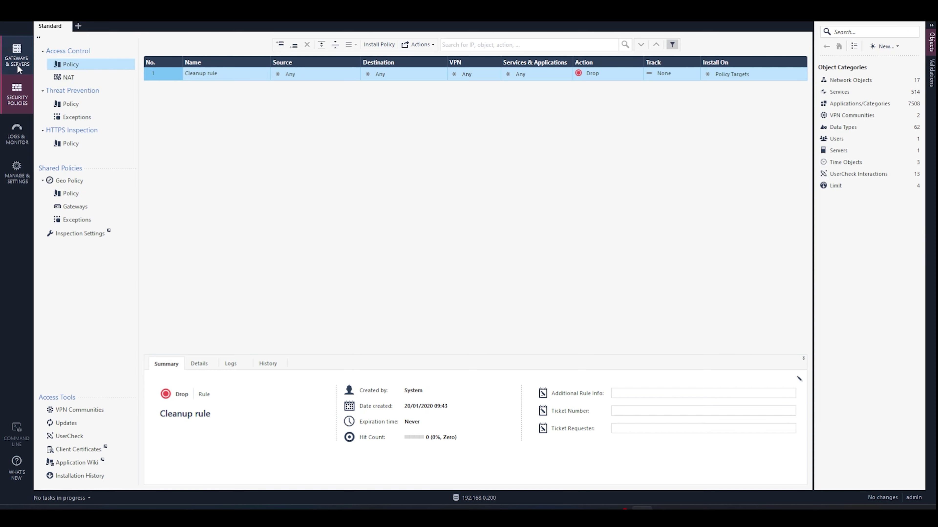
Step: Retrieve the Crazy-CP gateway's interfaces with topology in its network management settings, allowing existing topology and anti-spoofing settings to be overwritten
left_click(24, 64)
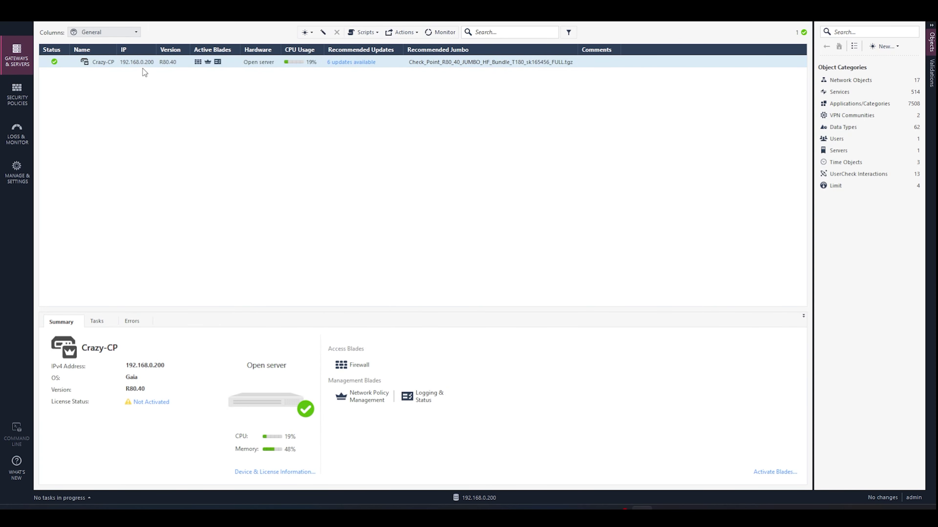
double_click(141, 63)
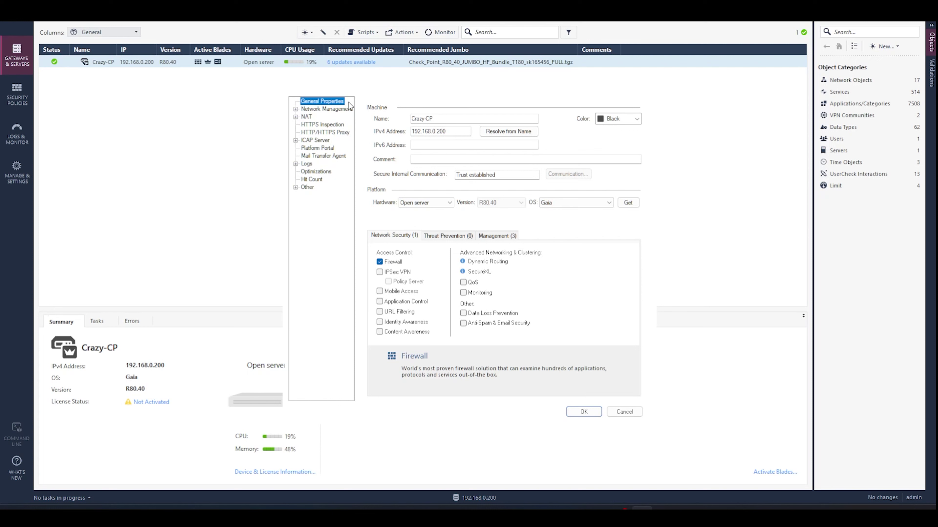
left_click(305, 112)
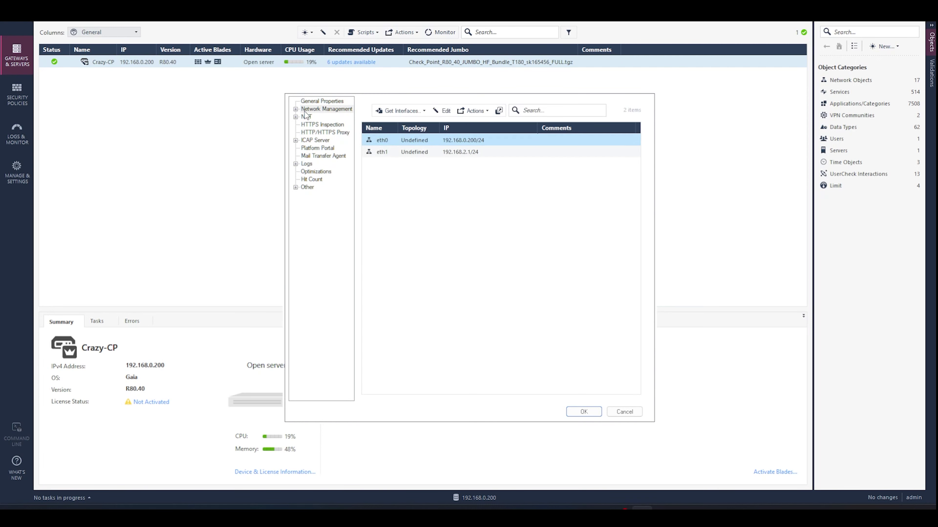
left_click(403, 112)
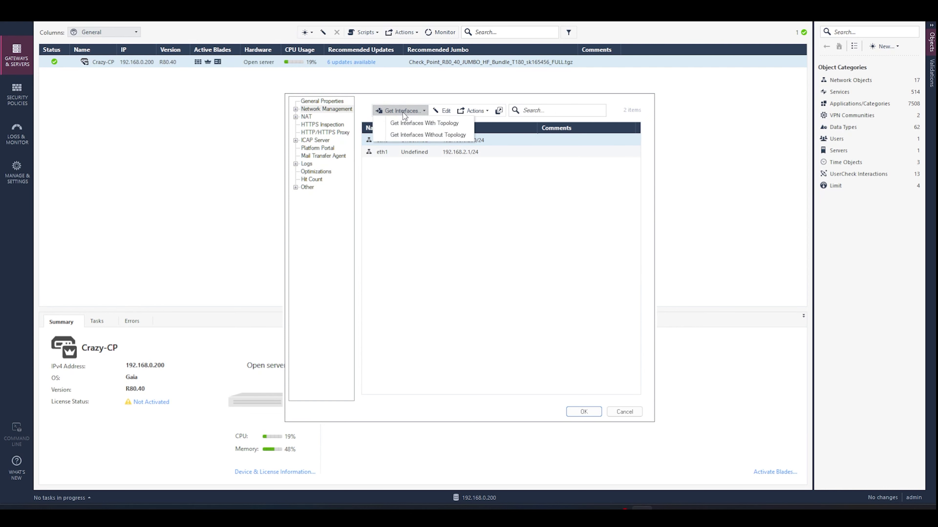
left_click(434, 123)
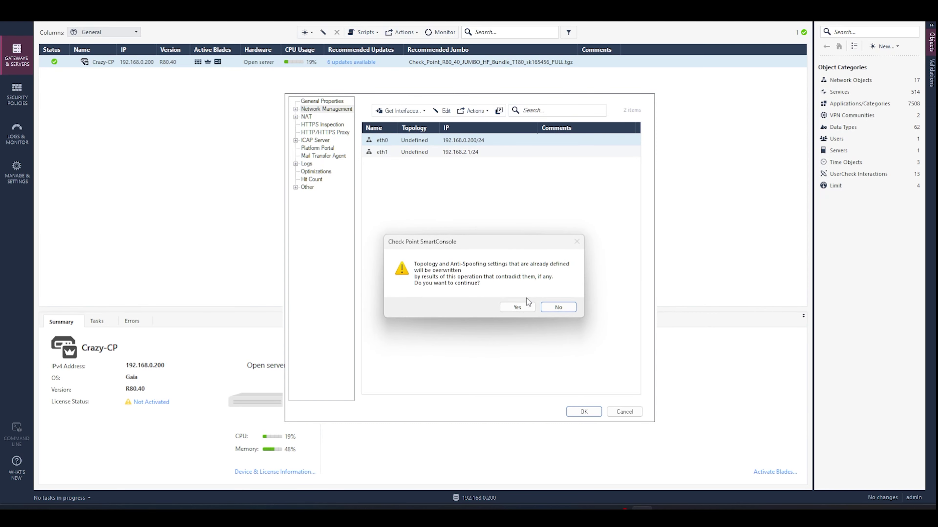
left_click(526, 308)
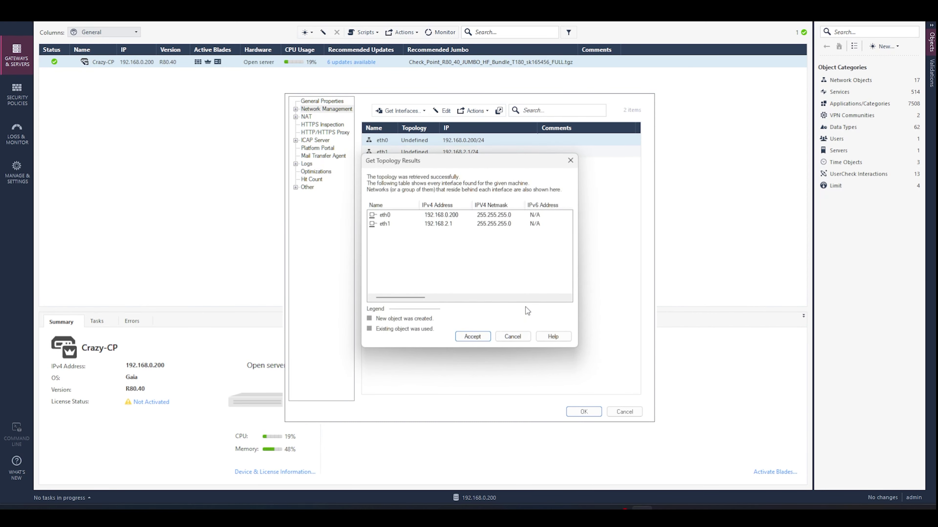
Step: Review eth0 and eth1 in the topology results, accept them, and save the gateway's properties
left_click(473, 217)
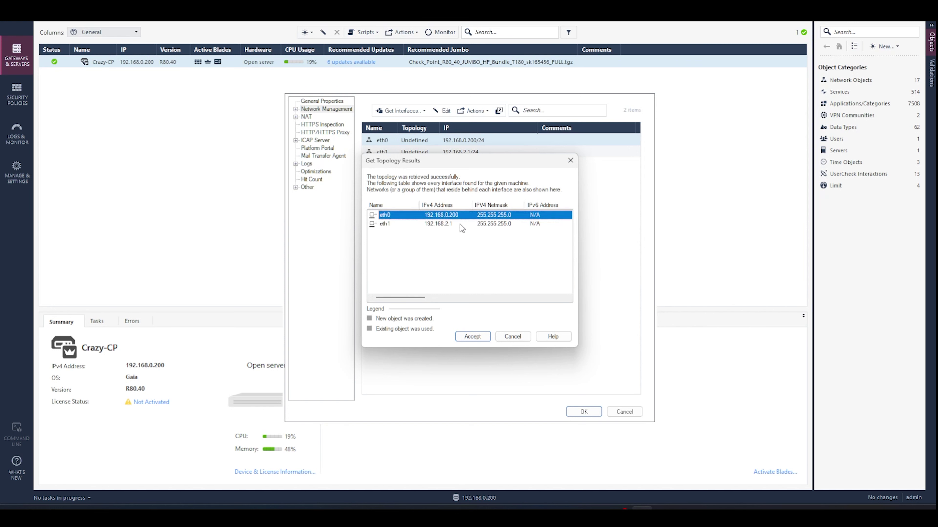
left_click(461, 225)
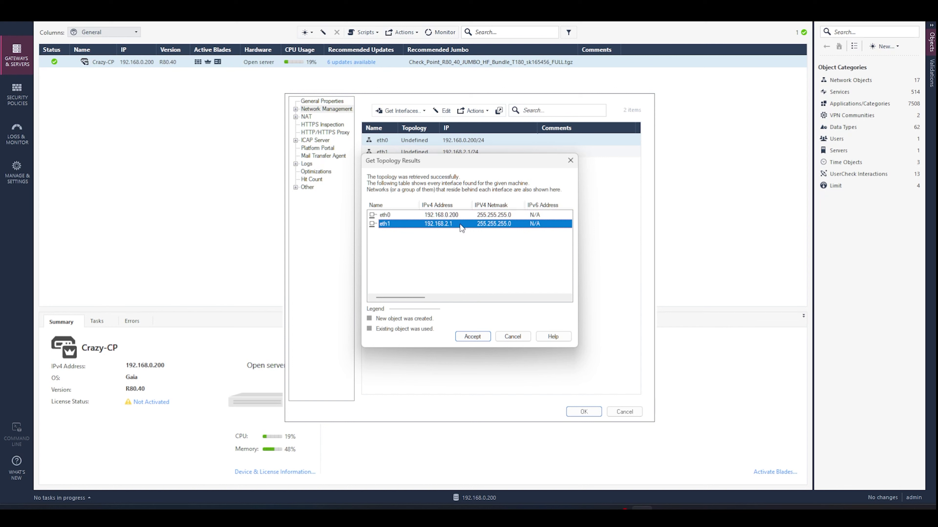
left_click(465, 338)
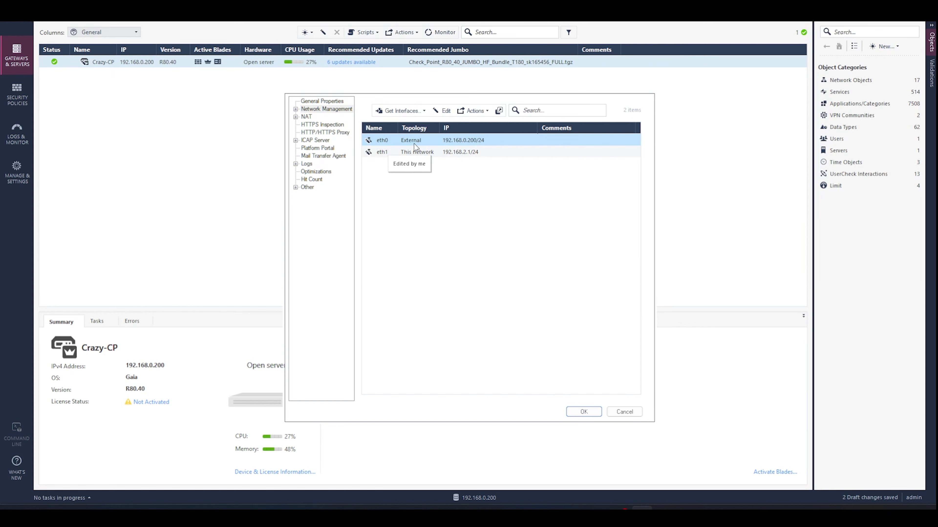
left_click(440, 154)
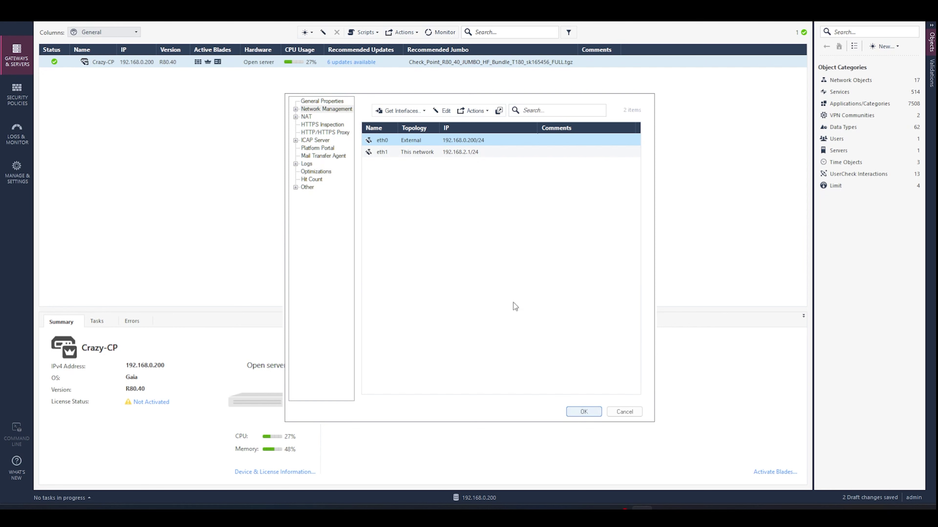
left_click(590, 417)
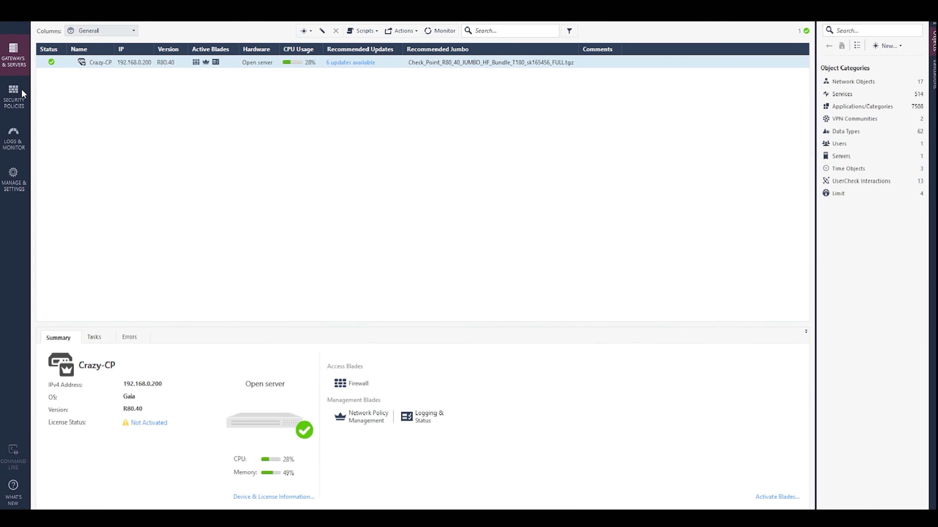
Step: Go to the Access Control policy and check the continuous VPC ping in front of it, then put the console away
left_click(21, 91)
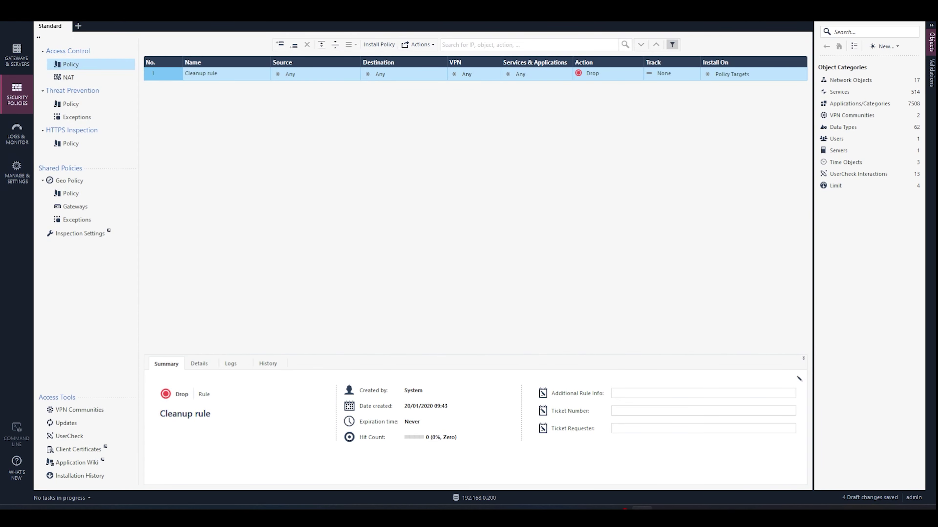
key("alt+Tab")
left_click_drag(256, 163, 428, 139)
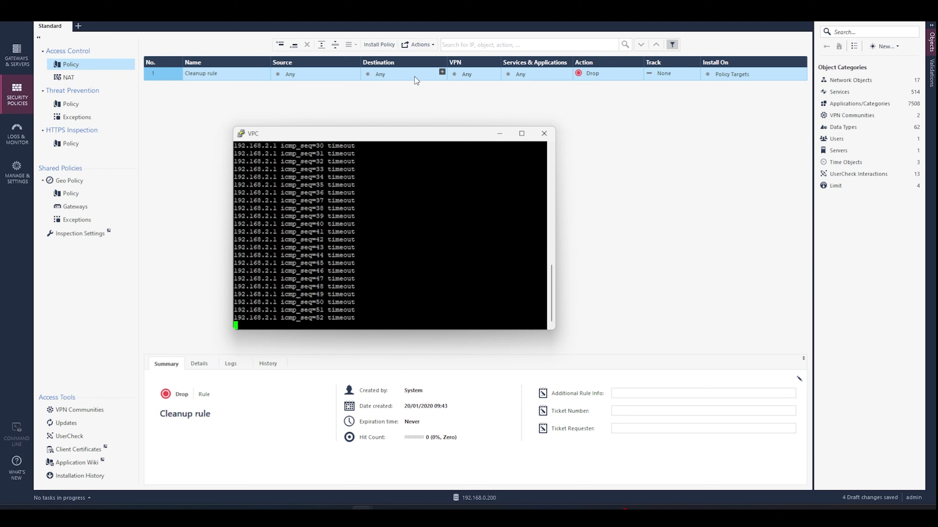
left_click_drag(414, 132, 373, 146)
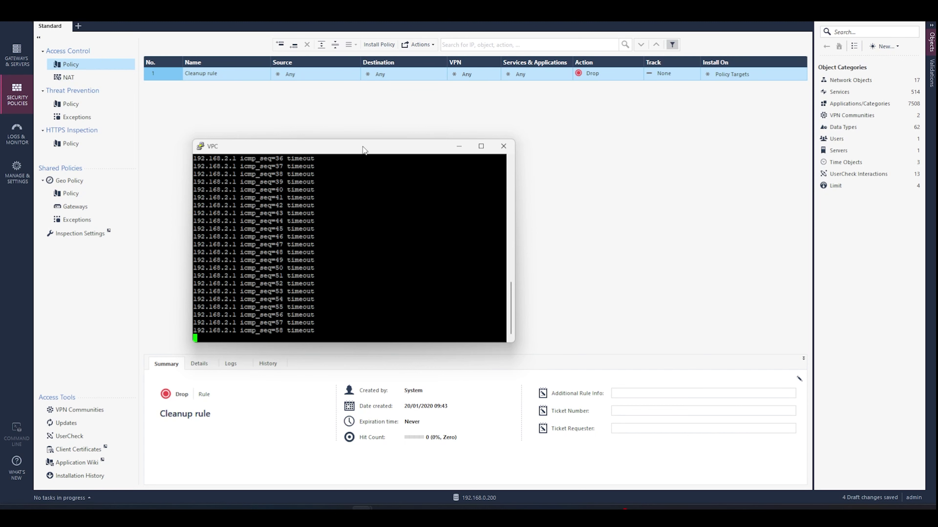
key("super+Down")
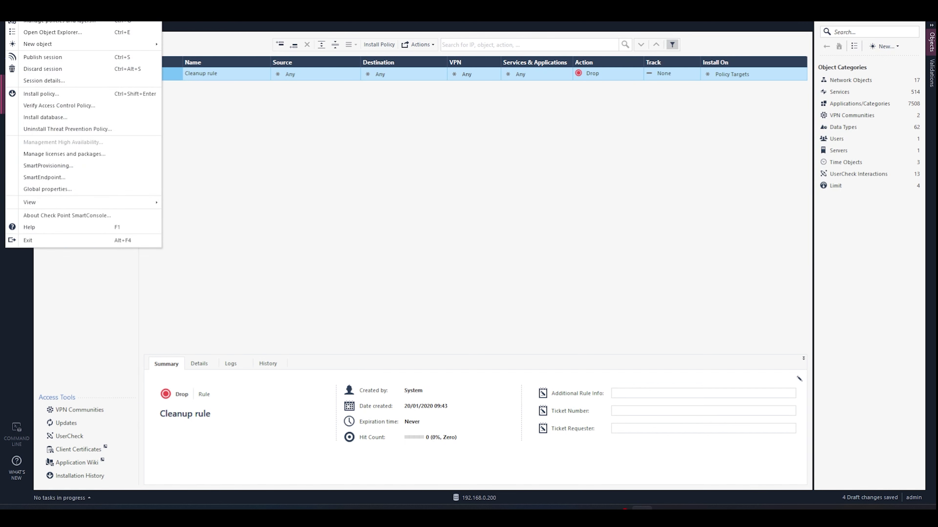
Step: Enable Accept ICMP requests in the FireWall section of the global properties and save the setting
left_click(93, 191)
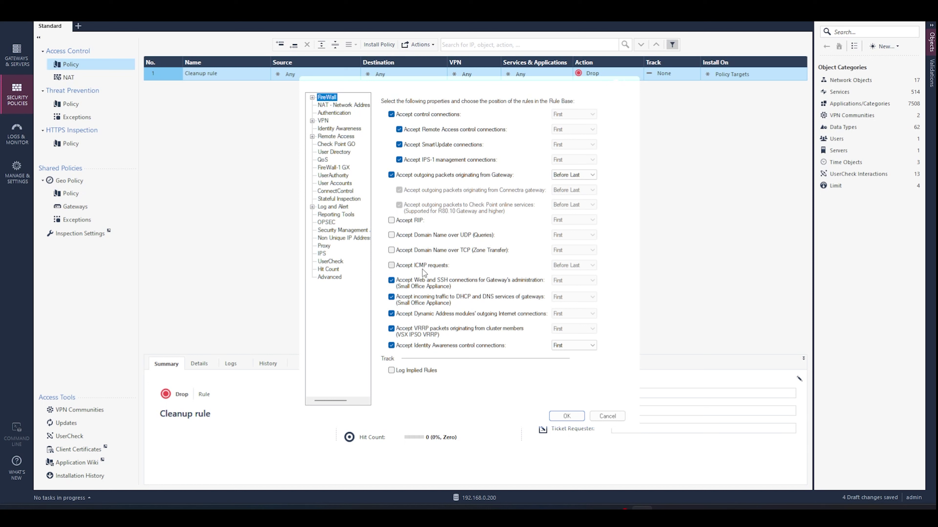
left_click(433, 269)
left_click(578, 417)
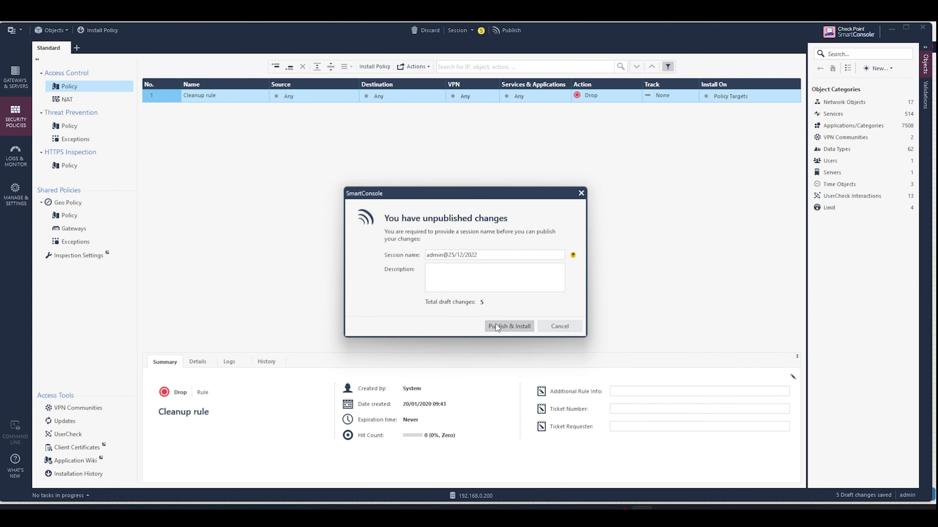
Step: Publish the pending session changes and install the Standard policy on the gateway
left_click(495, 324)
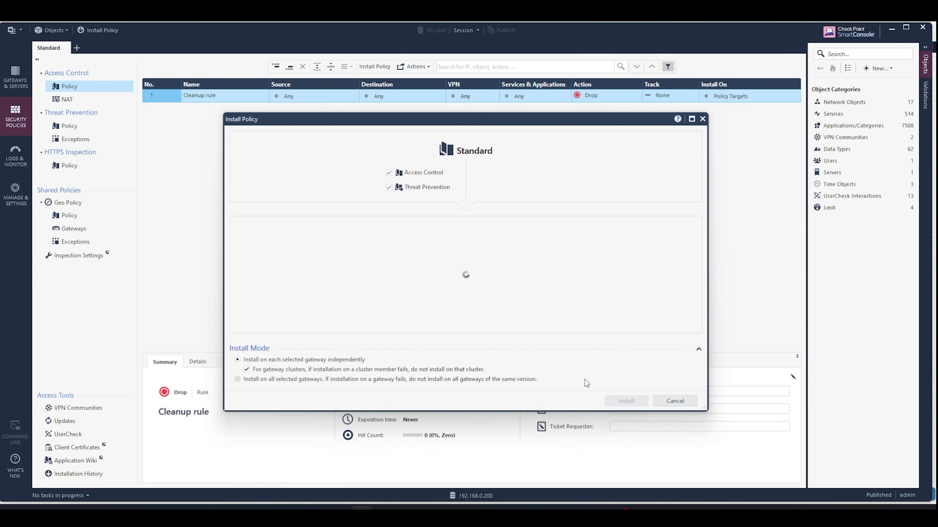
left_click(635, 403)
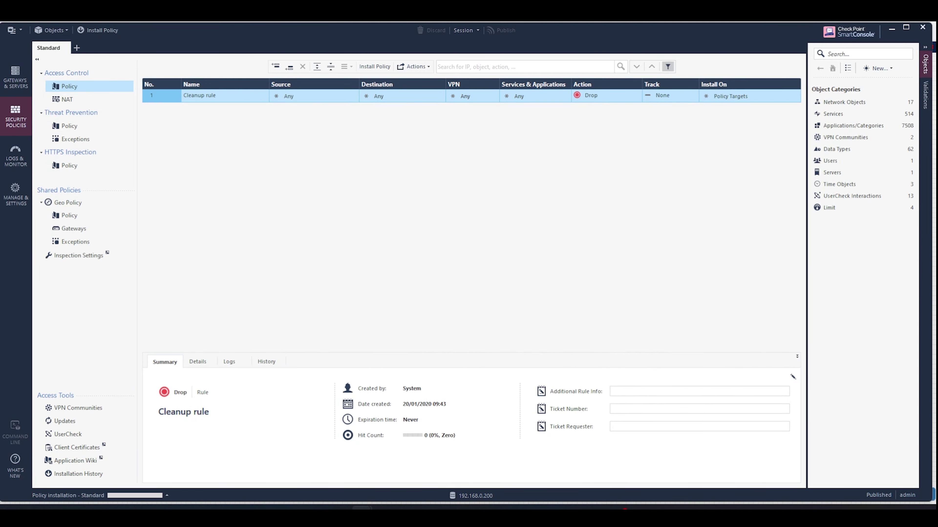
Step: Monitor the policy installation's progress and the ongoing VPC ping to 192.168.2.1, and dismiss the VPC console
key("alt+Tab")
left_click_drag(320, 100, 571, 96)
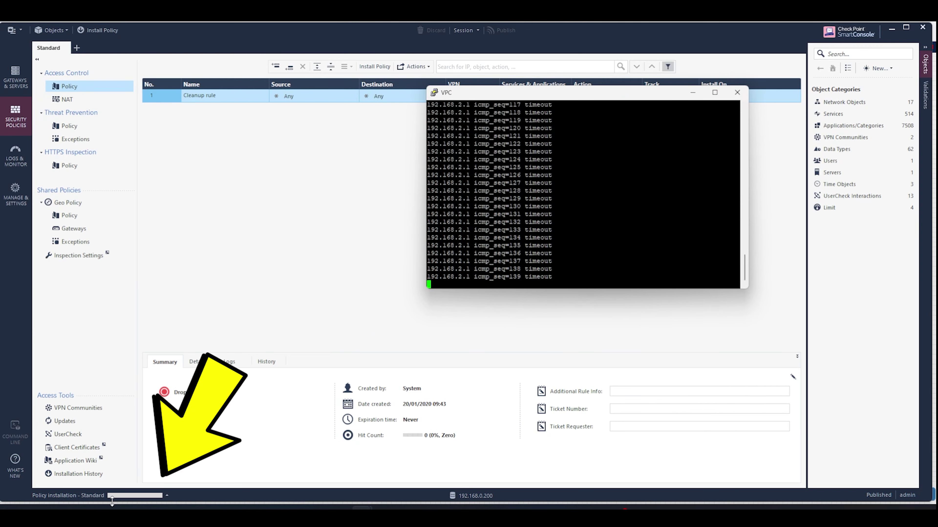
left_click(167, 496)
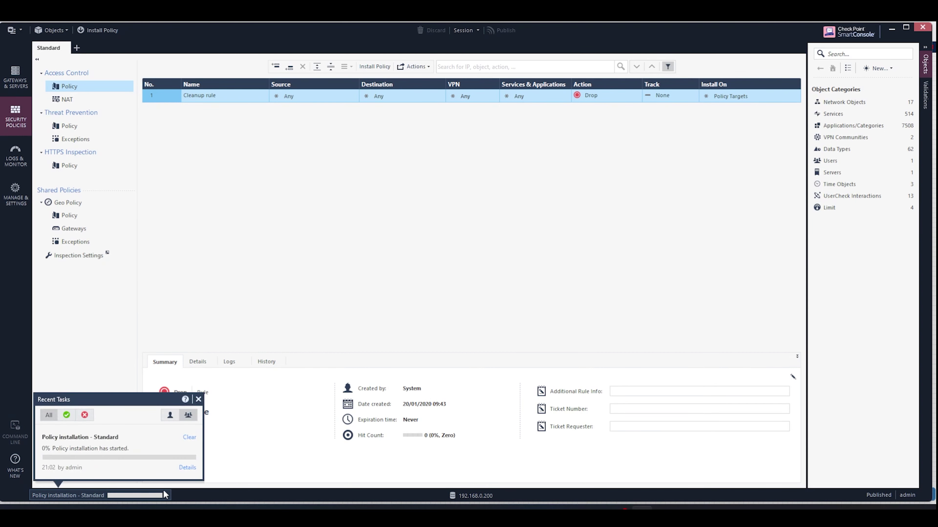
mouse_move(491, 508)
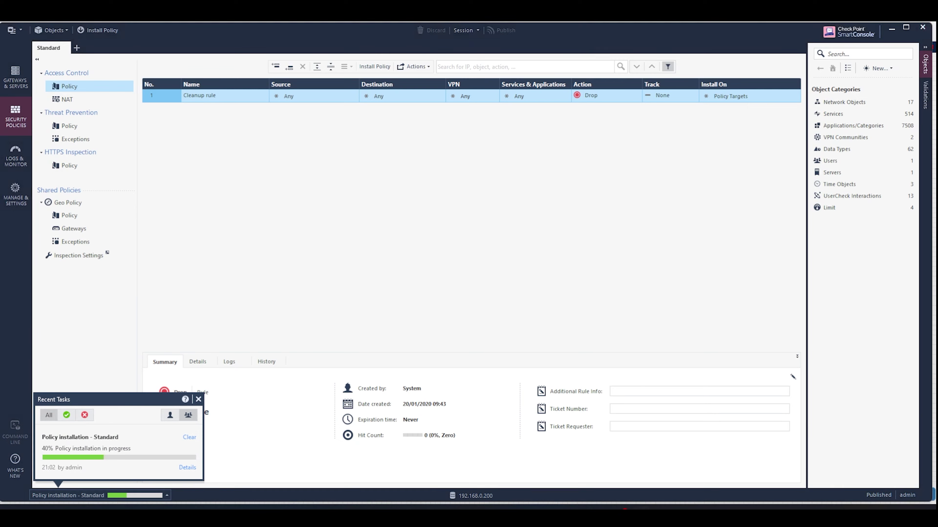
left_click(479, 508)
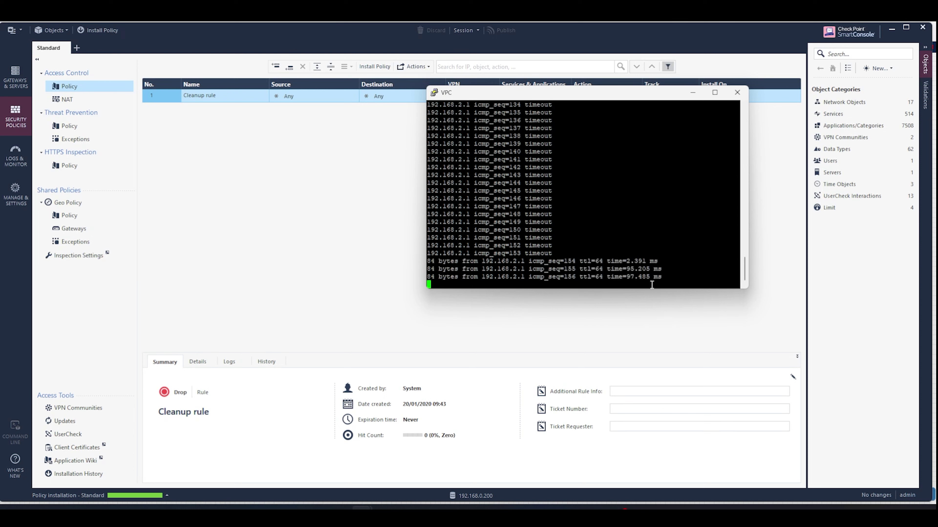
key("alt+F4")
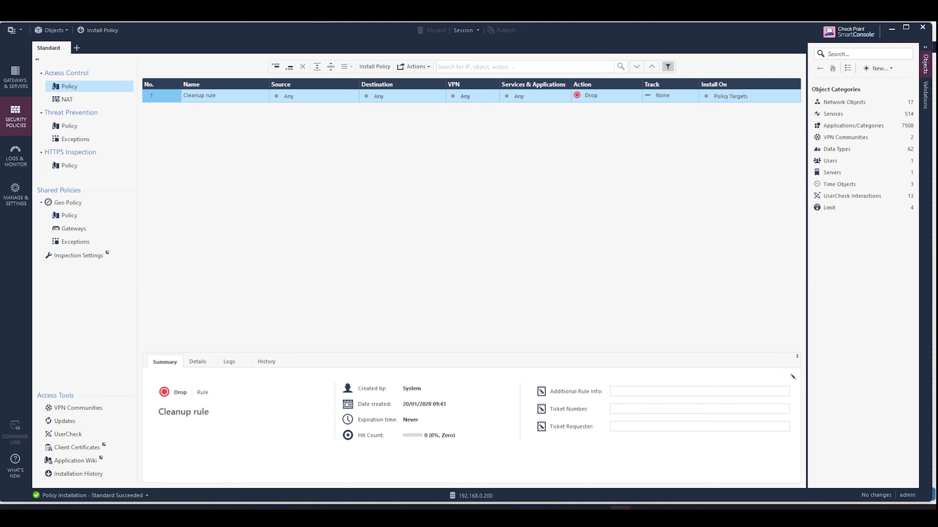
Step: Look over the NAT rules of the Standard policy and return to the Access Control rule base
left_click(101, 103)
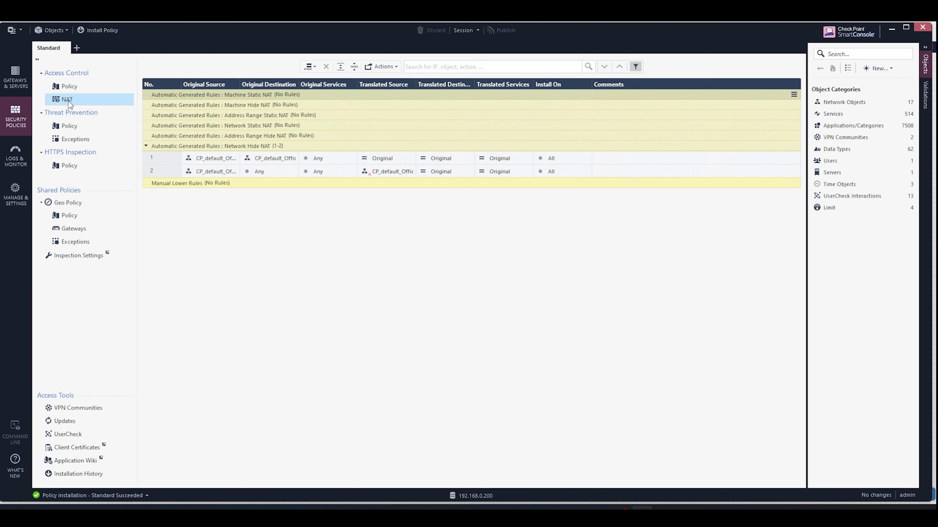
left_click(74, 87)
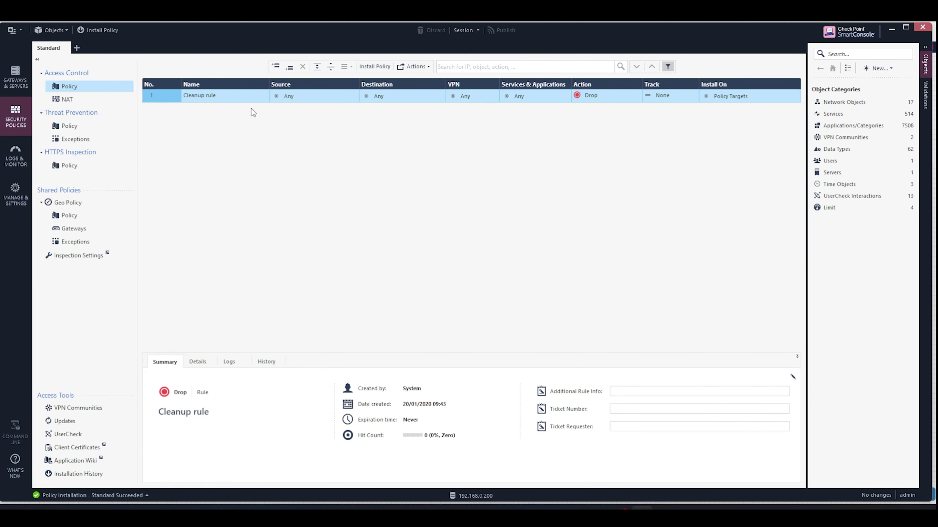